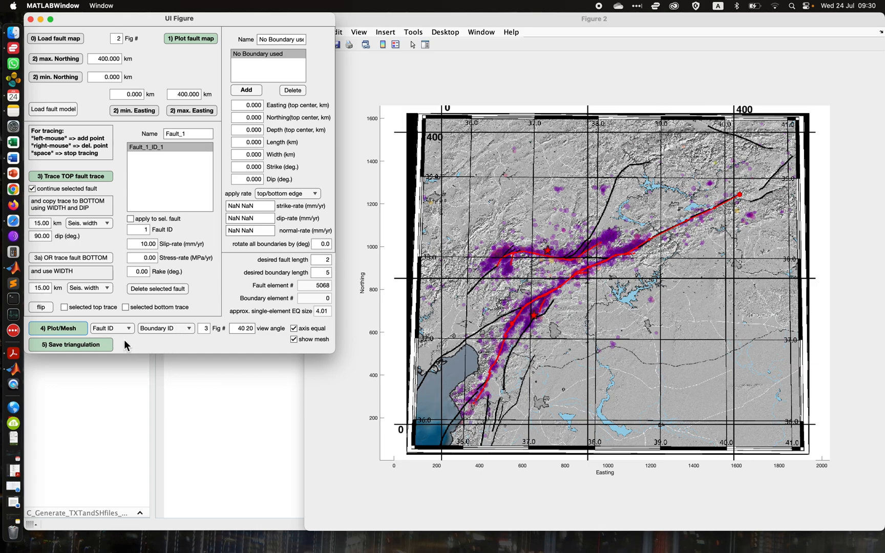
Step: Mesh and plot Fault_1, enlarge and rotate the 3D figure to inspect the mesh, and close the figure
left_click(63, 330)
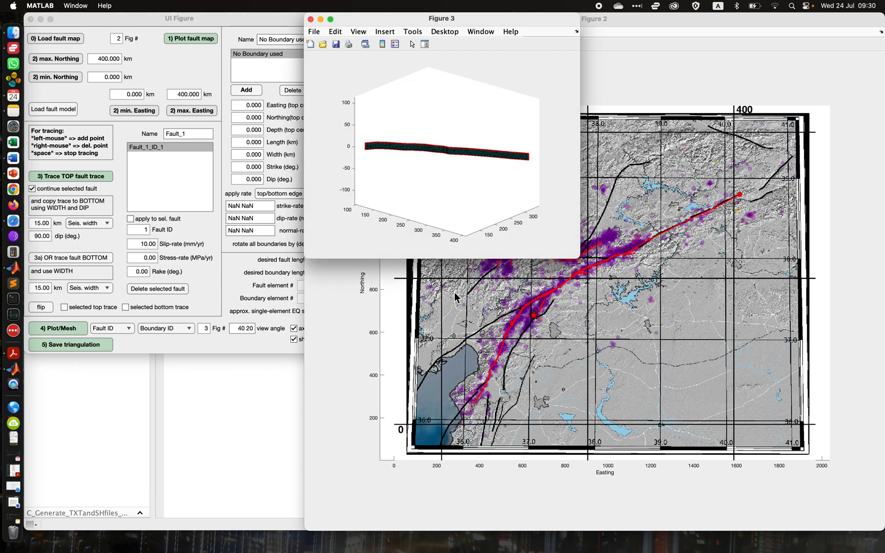
left_click_drag(580, 259, 784, 410)
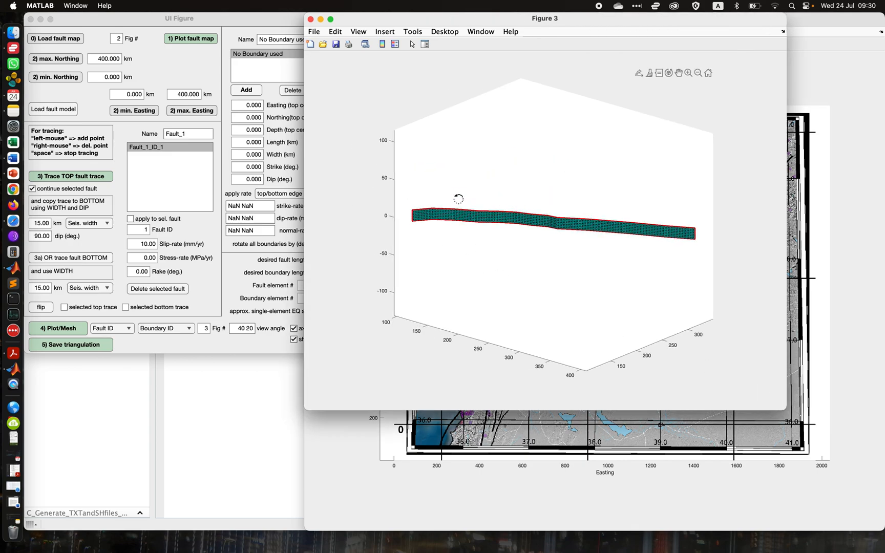
left_click_drag(465, 247, 605, 219)
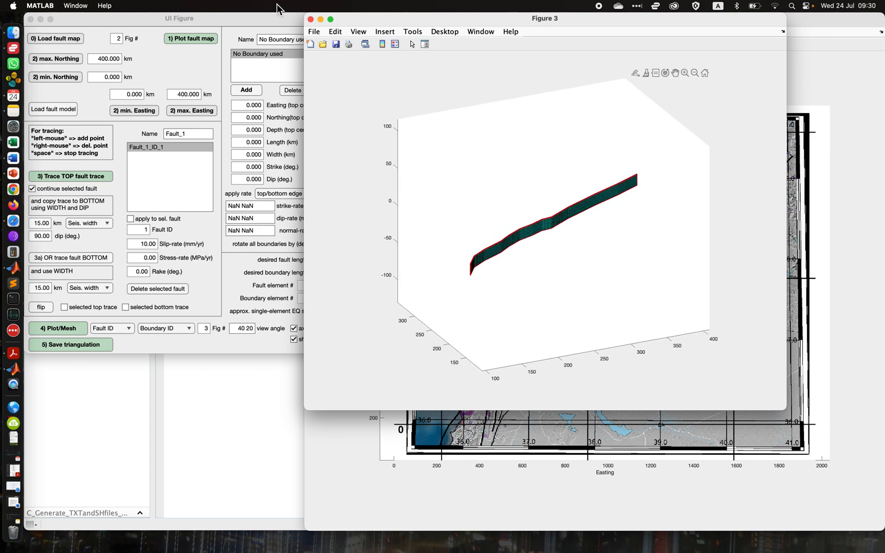
left_click(310, 19)
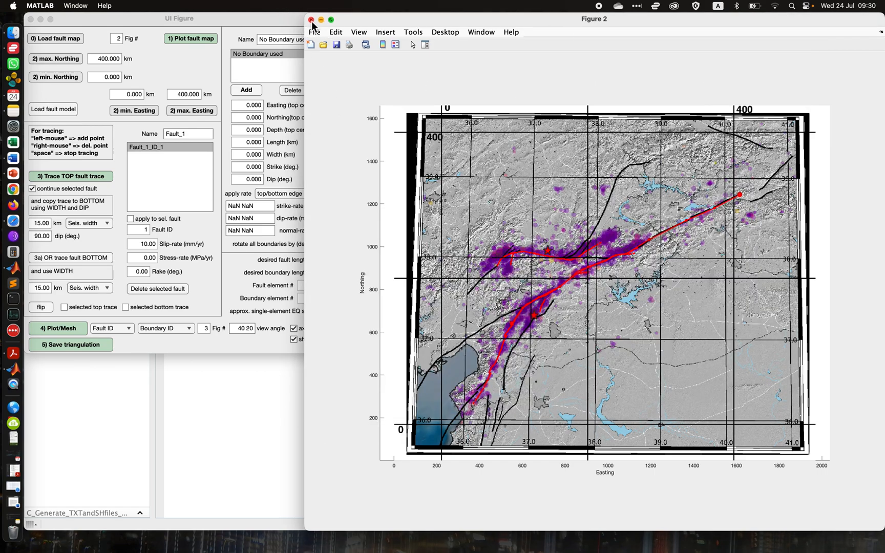
left_click(222, 288)
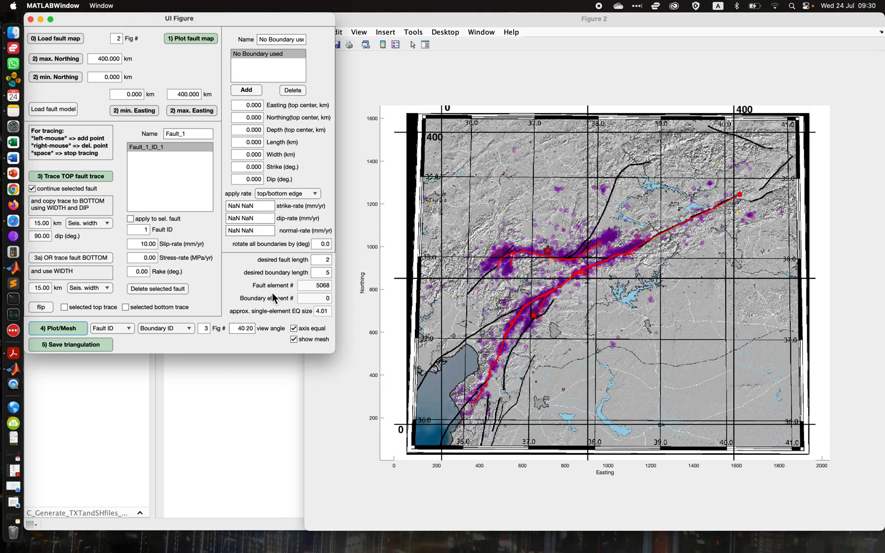
Step: Set the desired fault length to 1, remesh Fault_1, rotate the 3D plot to check it, and close the figure
left_click(320, 260)
type("1")
left_click(57, 328)
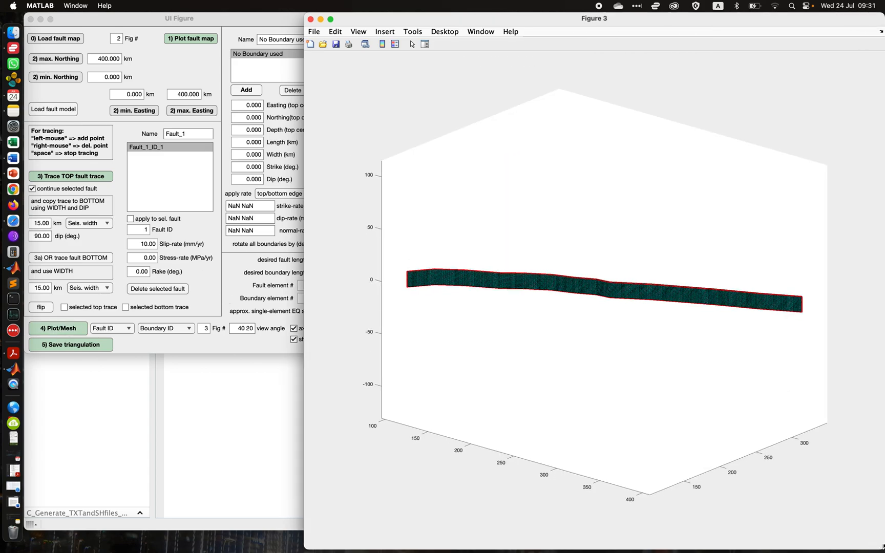
left_click_drag(450, 280, 570, 249)
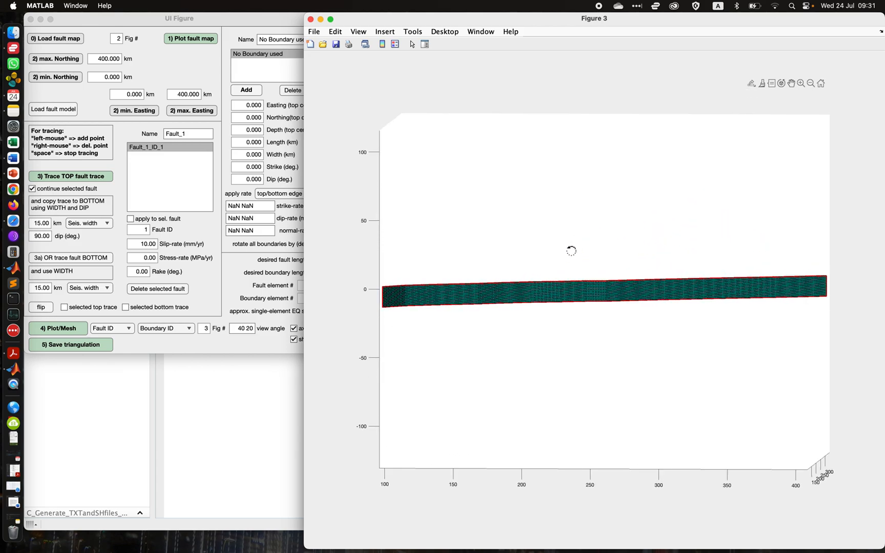
left_click(311, 20)
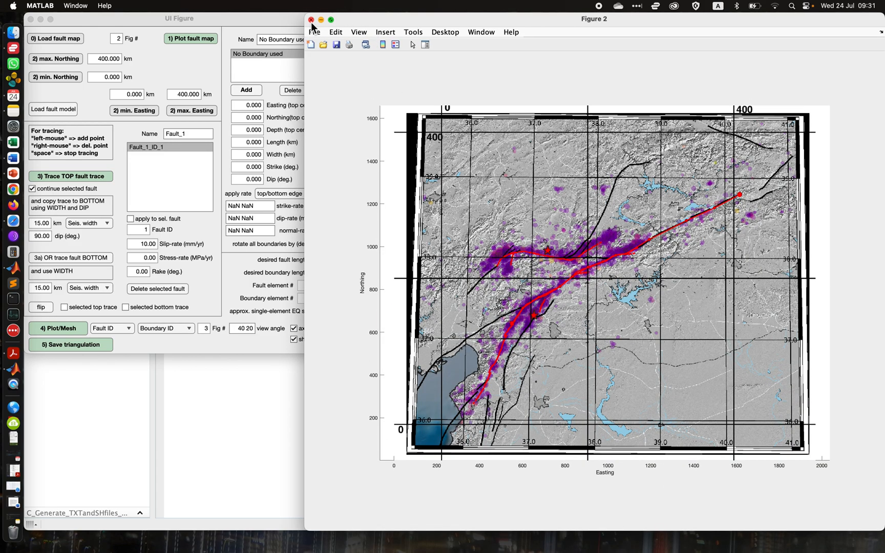
left_click(219, 290)
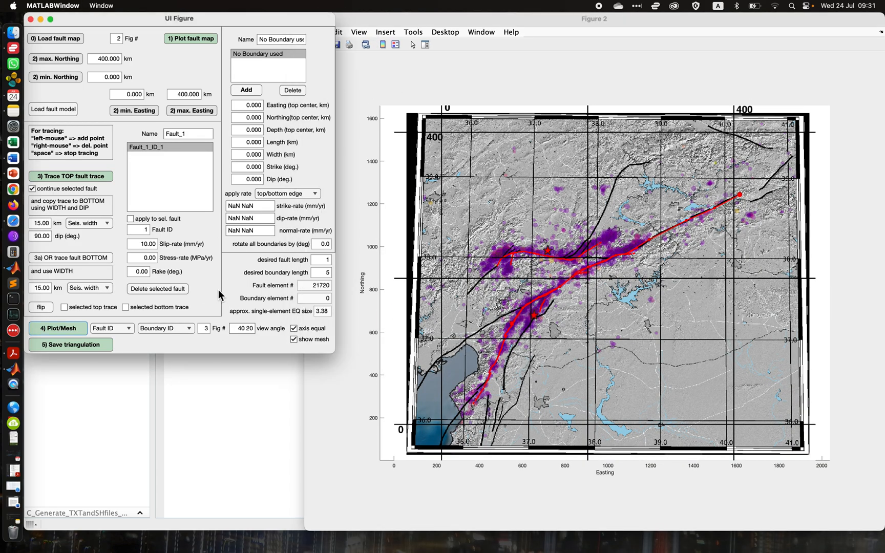
Step: Turn off continuing the selected fault and name the new fault Fault_2
left_click(138, 148)
left_click(33, 189)
left_click(199, 134)
key("BackSpace")
type("2")
Step: Trace the top of Fault_2 along the southwestern segment of the fault zone, ending near its southern tip, and finish tracing
left_click(57, 177)
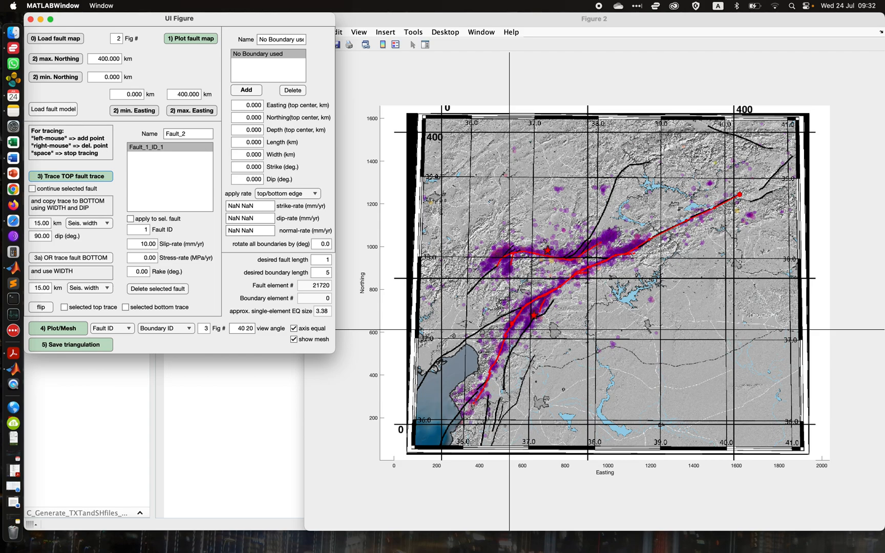
left_click(510, 332)
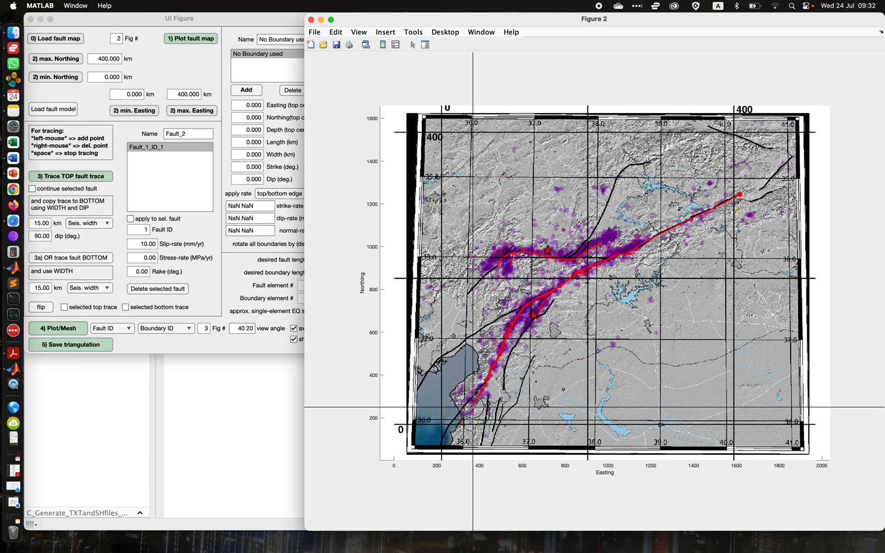
left_click(472, 407)
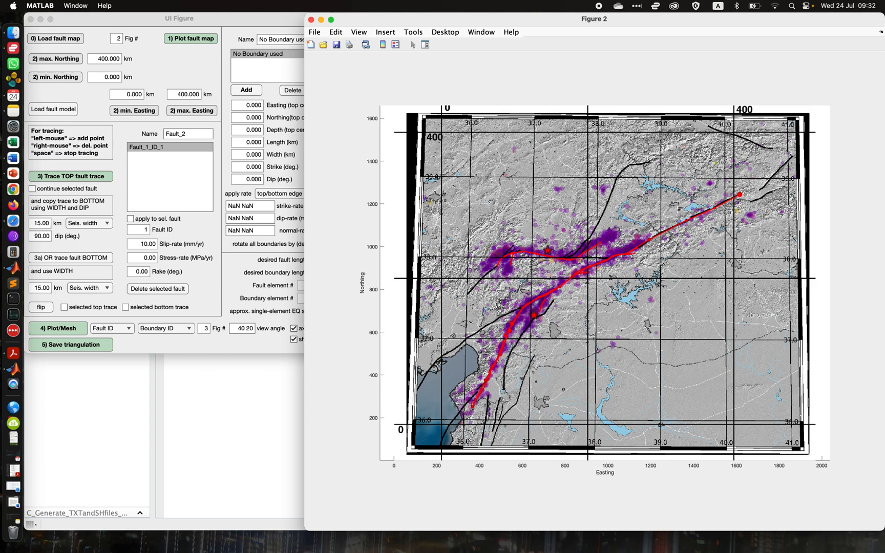
key("space")
left_click(212, 286)
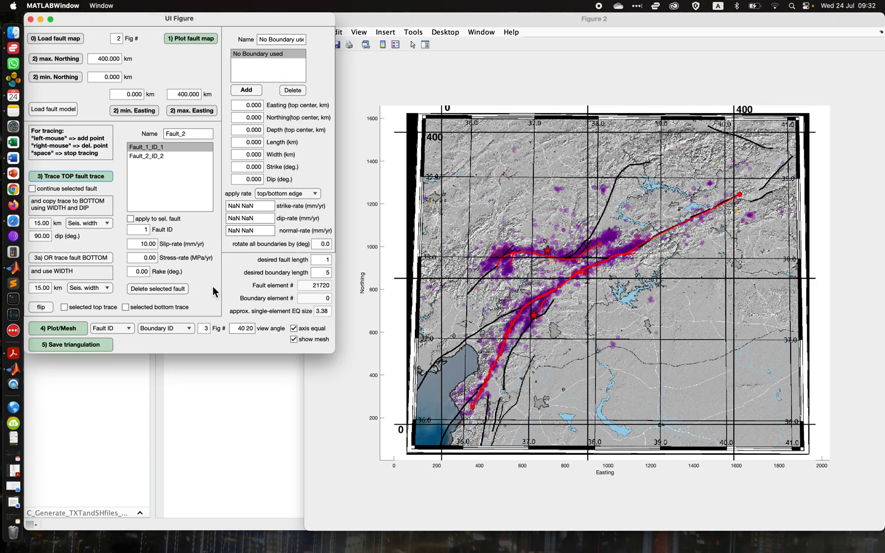
Step: Compare the stored settings of Fault_1 and Fault_2 by switching between them
left_click(137, 147)
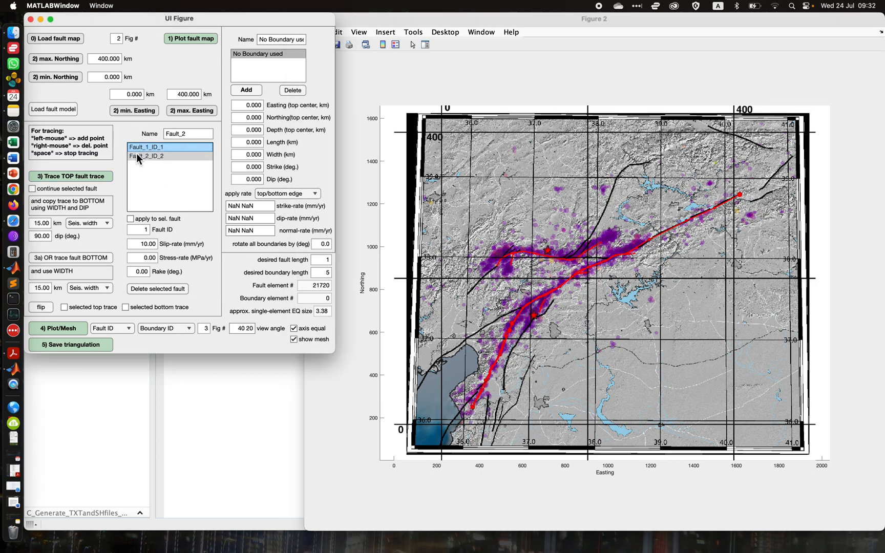
left_click(137, 148)
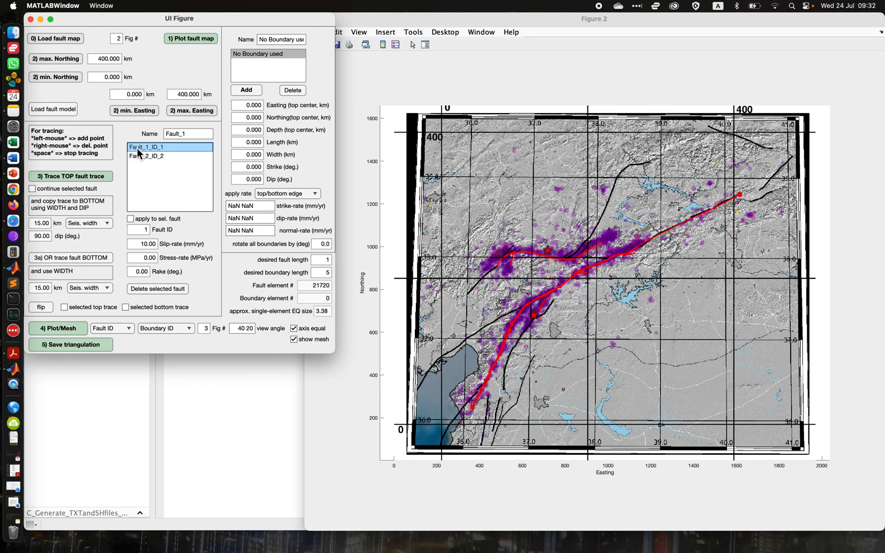
left_click(139, 157)
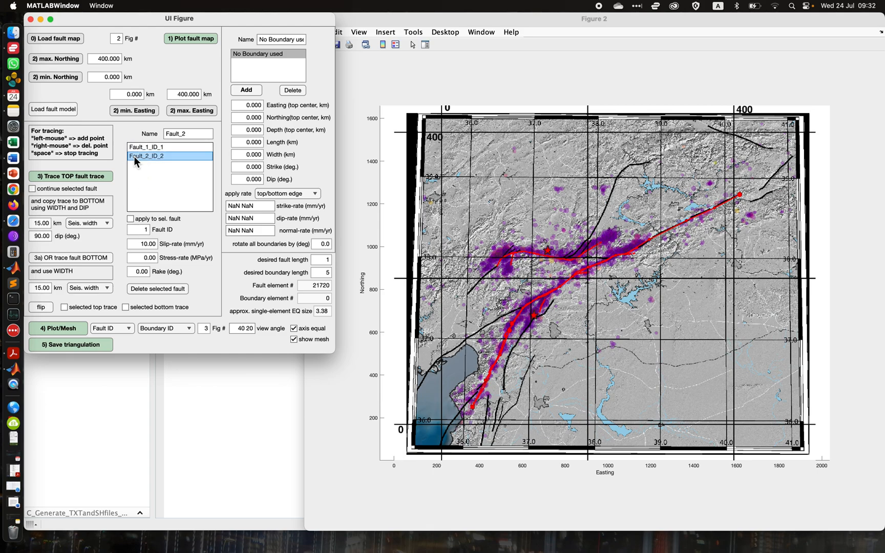
left_click(139, 147)
left_click(138, 155)
Step: Try to set the fault ID of Fault_2 to 2, and compare it with Fault_1
left_click(142, 231)
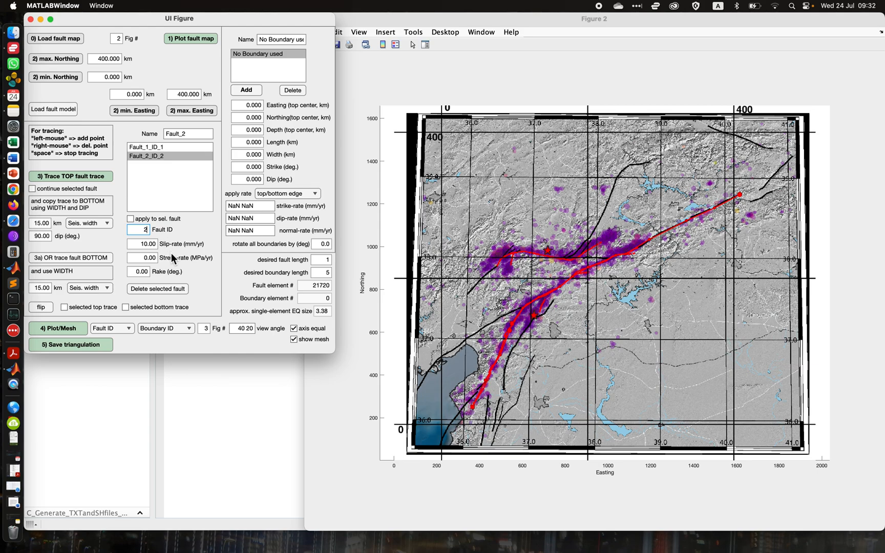
left_click(144, 147)
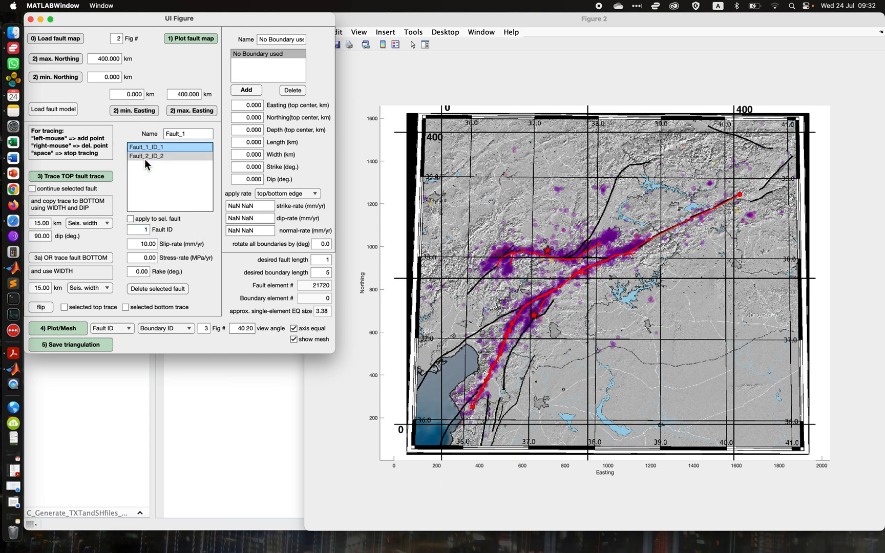
left_click(145, 159)
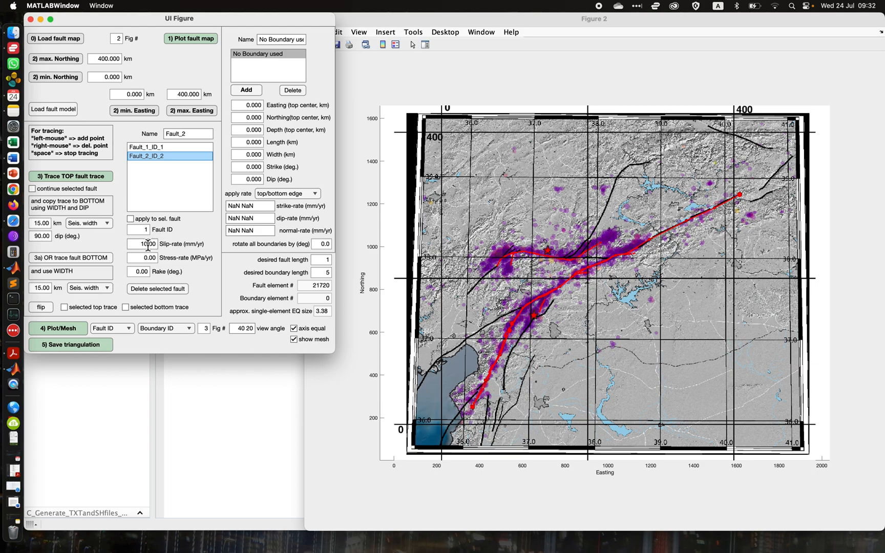
Step: Apply a slip rate of 5 mm/yr to Fault_2 only, and check the value against that of Fault_1
left_click(131, 219)
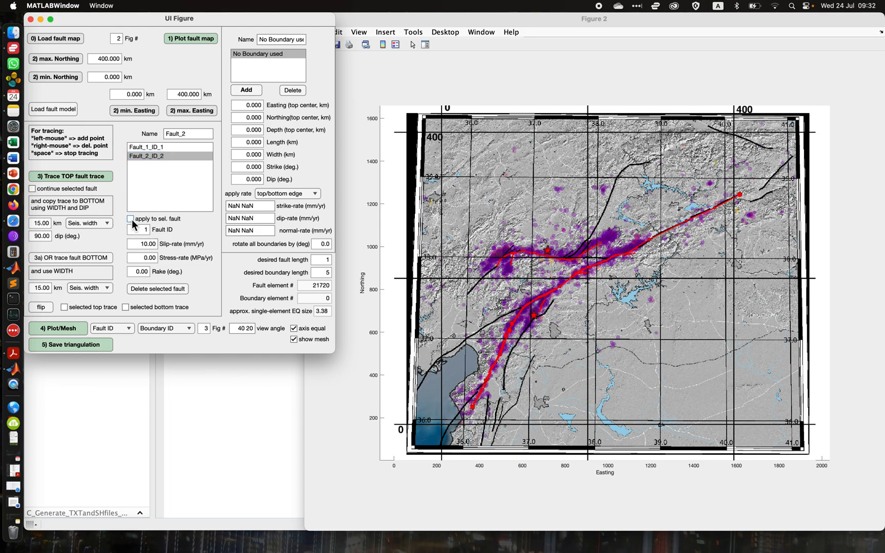
left_click(148, 159)
left_click(149, 244)
left_click_drag(148, 244, 160, 247)
type("5")
left_click(201, 232)
left_click(148, 146)
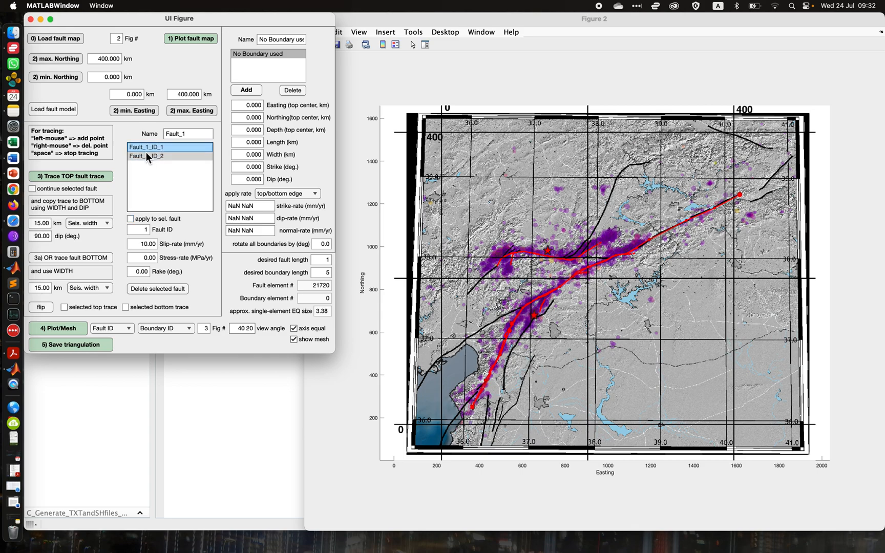
left_click(141, 156)
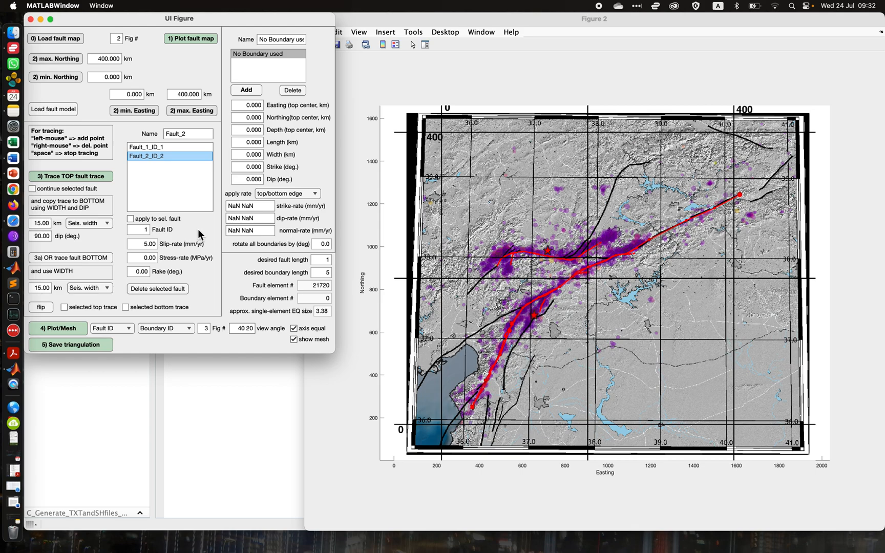
Step: Mesh and plot both faults together, inspect them in an enlarged 3D figure, and close the figure
left_click(57, 330)
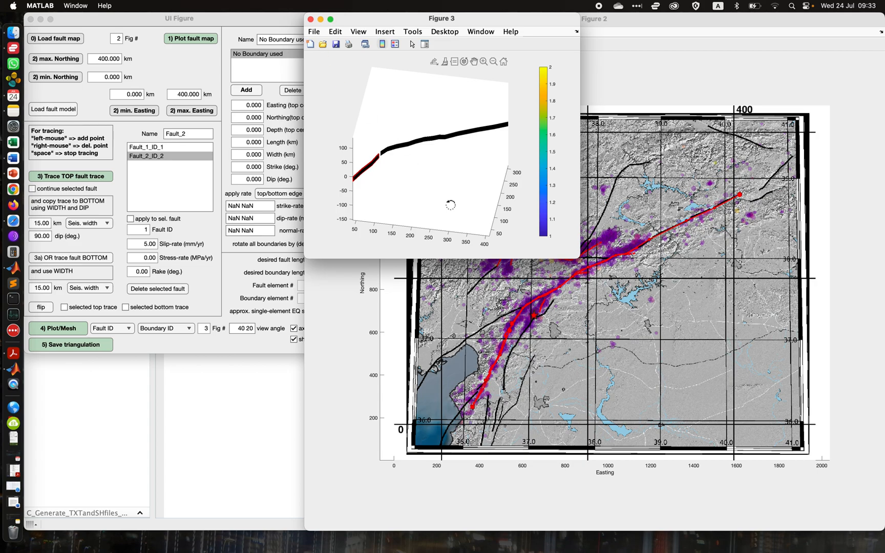
left_click_drag(579, 258, 853, 512)
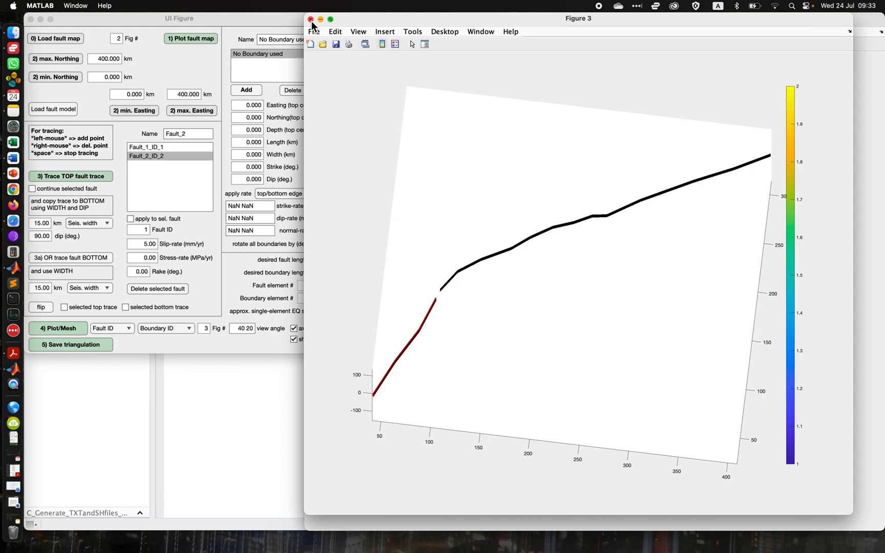
left_click(311, 20)
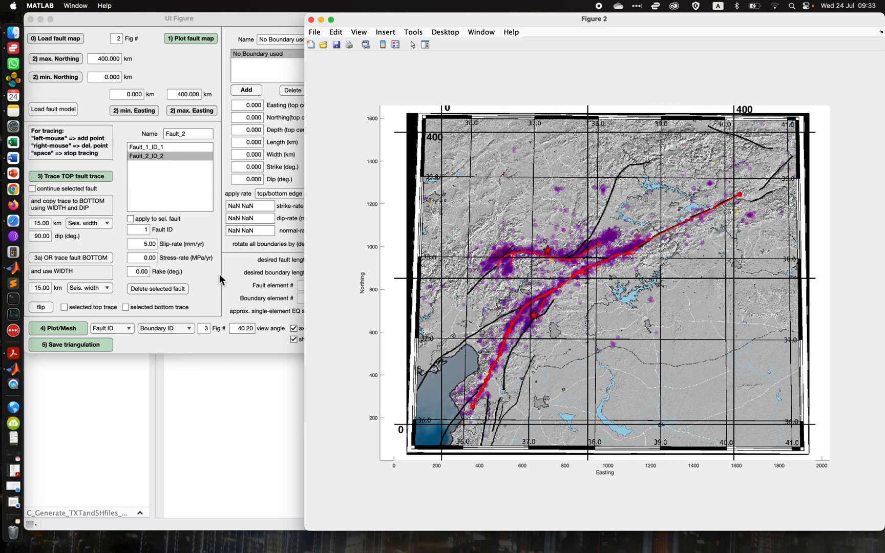
Step: Trace the bottom of Fault_2 with a 15 km width, from slightly east of its northern end to west of its southern tip
left_click(145, 156)
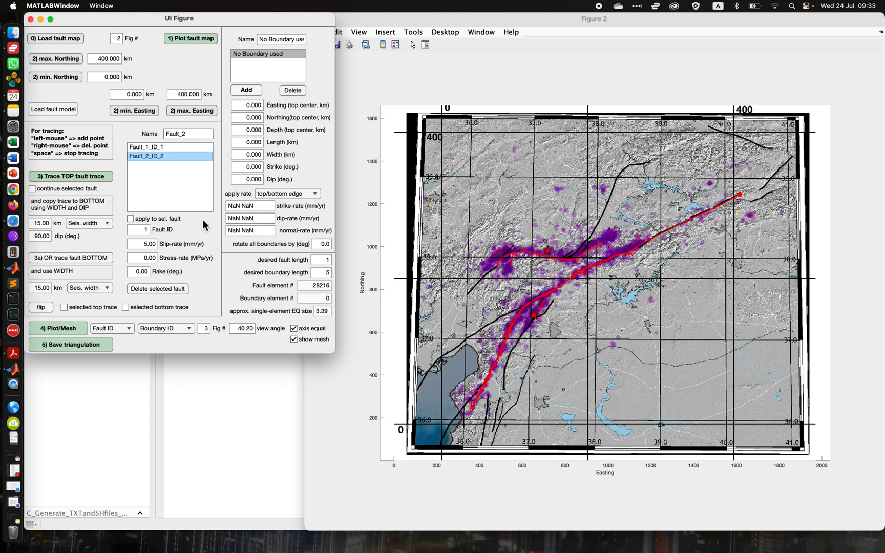
left_click(65, 256)
left_click(52, 263)
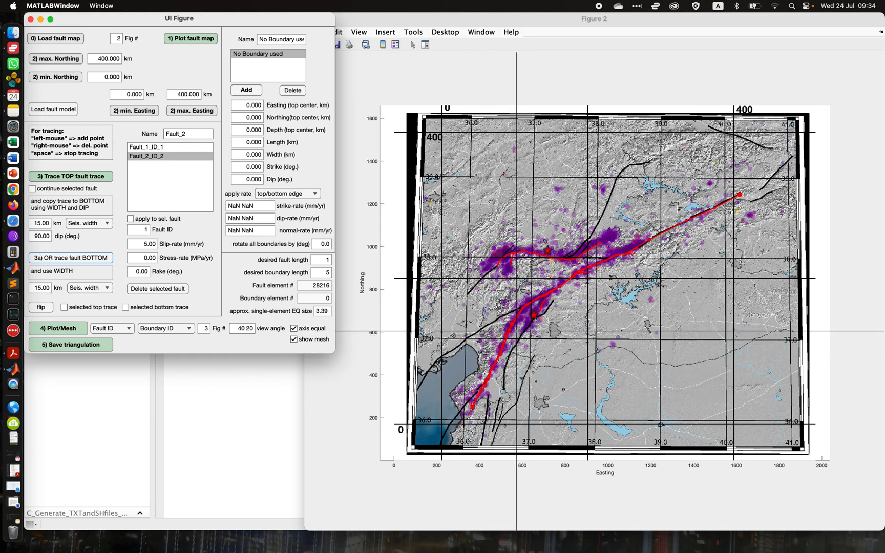
left_click(516, 332)
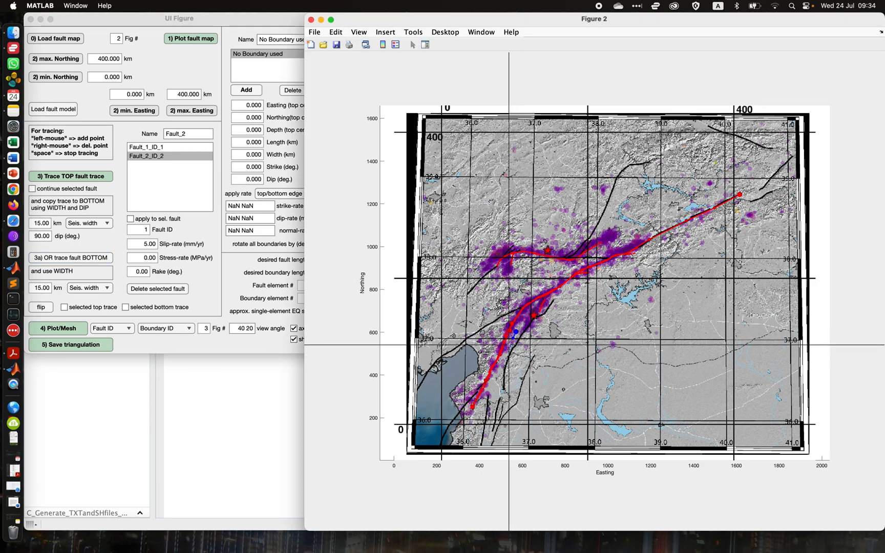
left_click(500, 356)
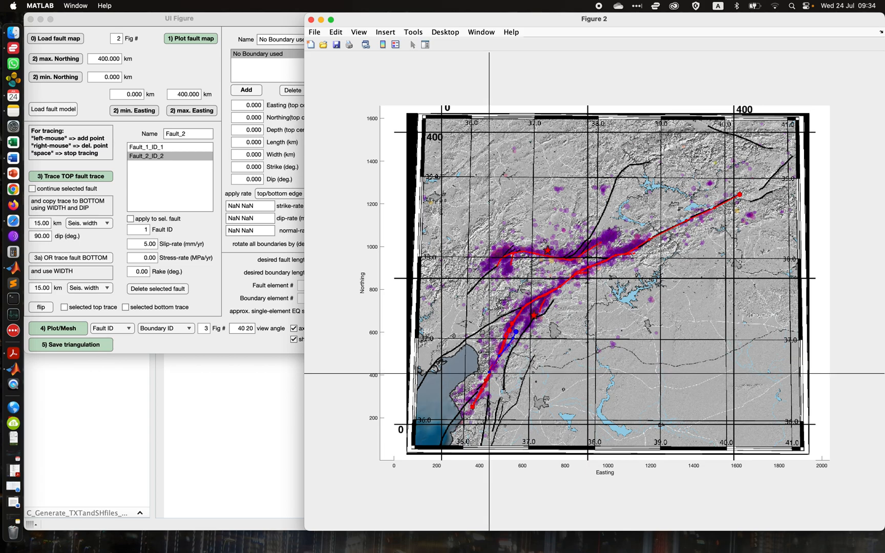
left_click(478, 385)
key("space")
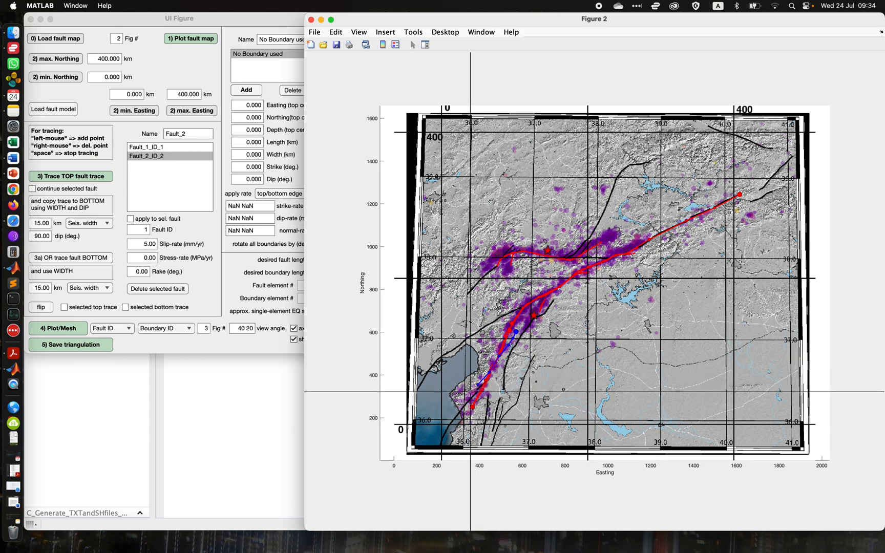
left_click(463, 407)
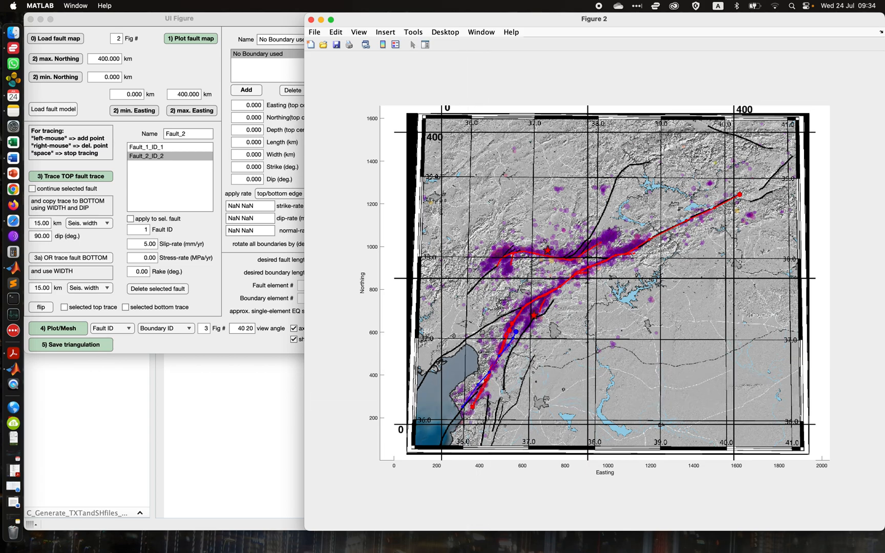
key("space")
left_click(216, 284)
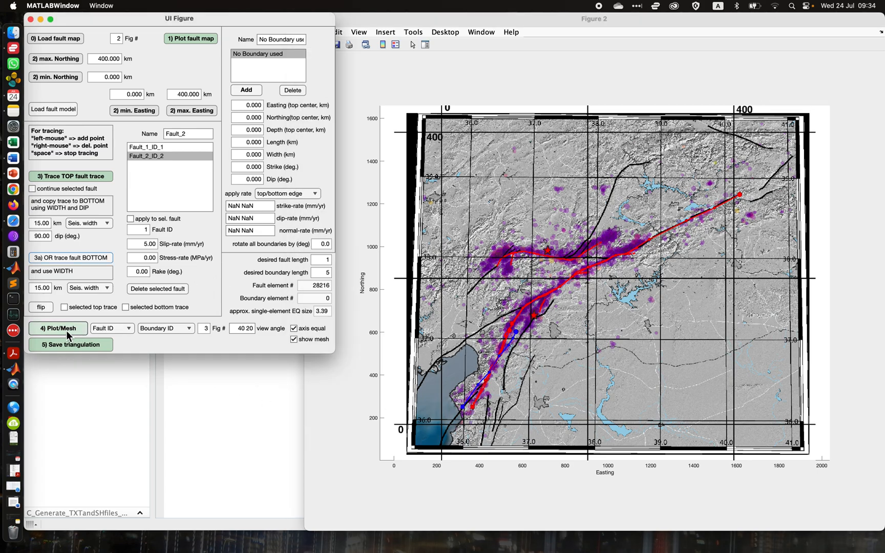
Step: Remesh and plot both faults with the traced bottom of Fault_2, and rotate the 3D view to inspect its geometry
left_click(67, 330)
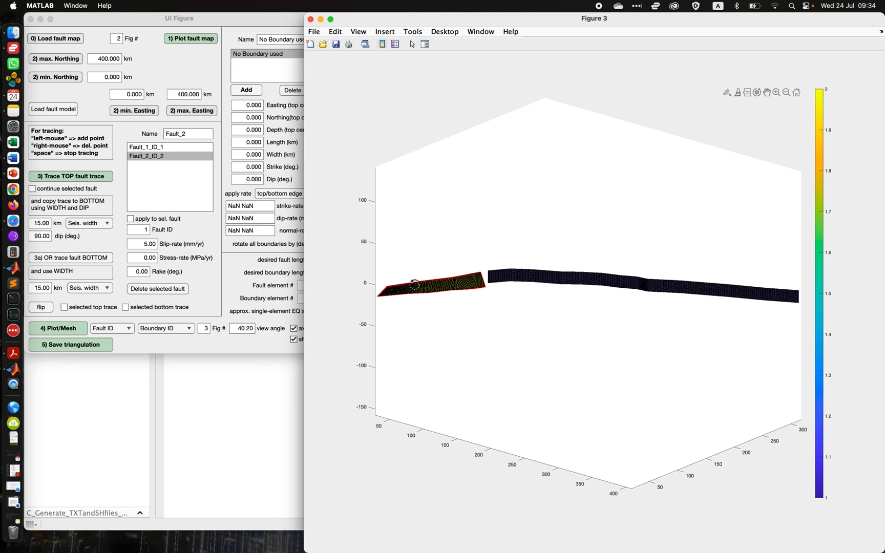
left_click_drag(407, 285, 511, 328)
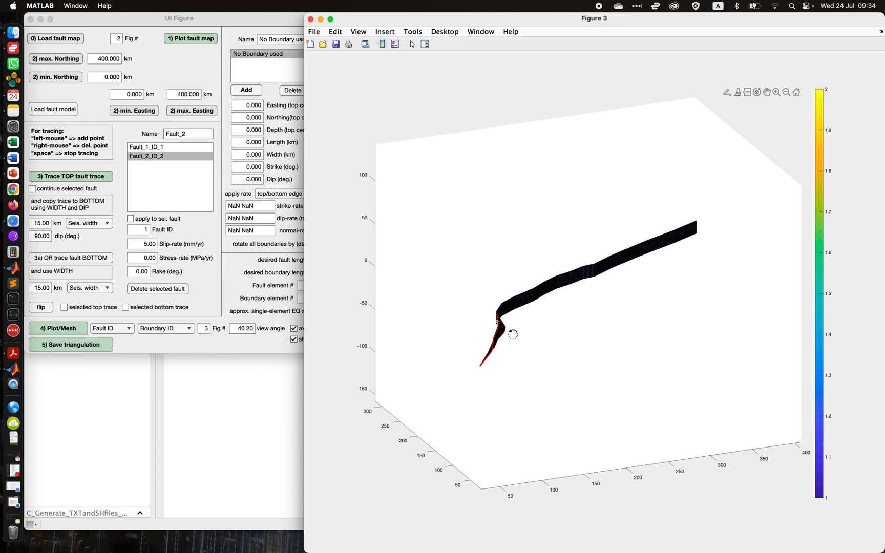
mouse_move(476, 399)
left_mouse_down()
mouse_move(504, 411)
mouse_move(498, 453)
mouse_move(470, 312)
mouse_move(449, 308)
left_mouse_up()
left_click(246, 287)
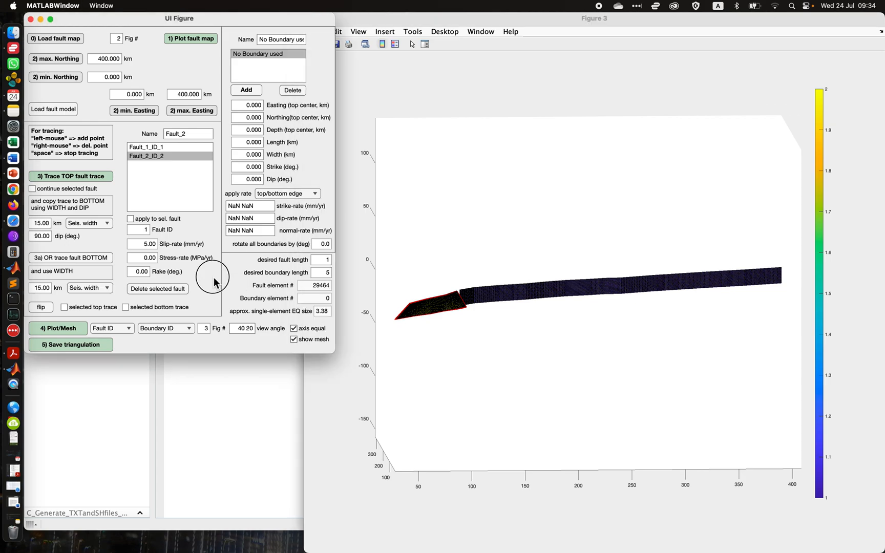